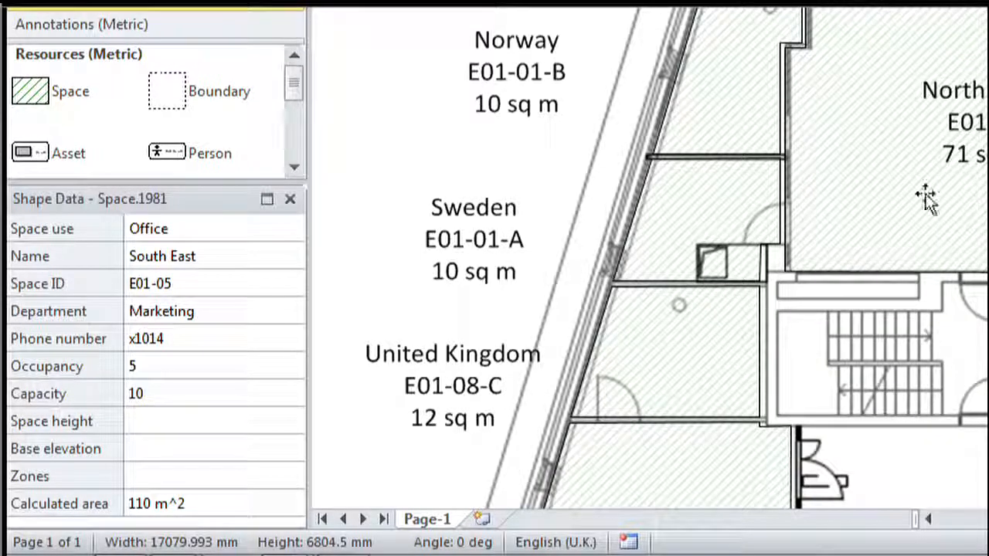
- Examine the shape data of the Norway, Sweden and United Kingdom spaces
{"action": "left_click", "coordinate": [714, 85]}
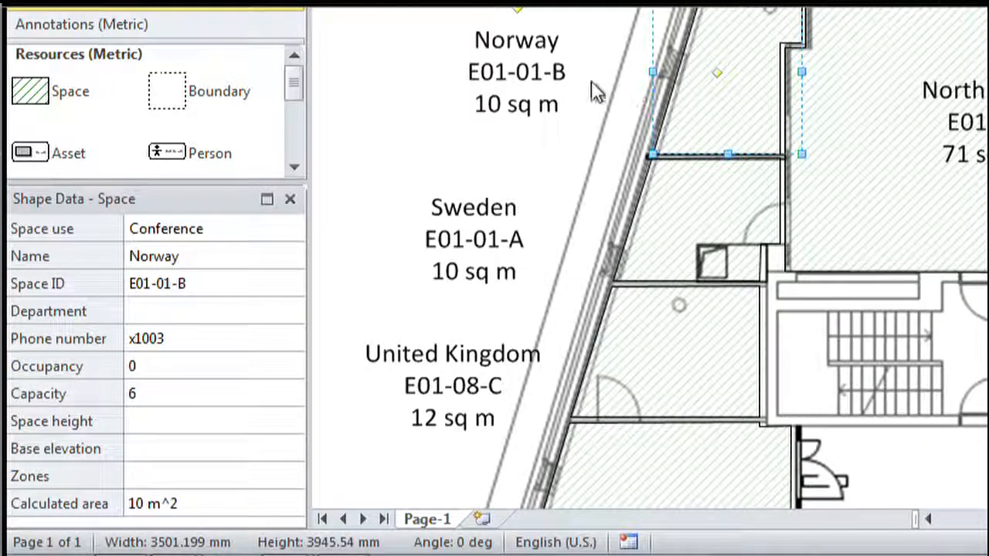
{"action": "left_click", "coordinate": [652, 240]}
{"action": "left_click", "coordinate": [654, 343]}
- Create a new data graphic for the North West space with a Department item displayed as Color by Value
{"action": "left_click", "coordinate": [879, 173]}
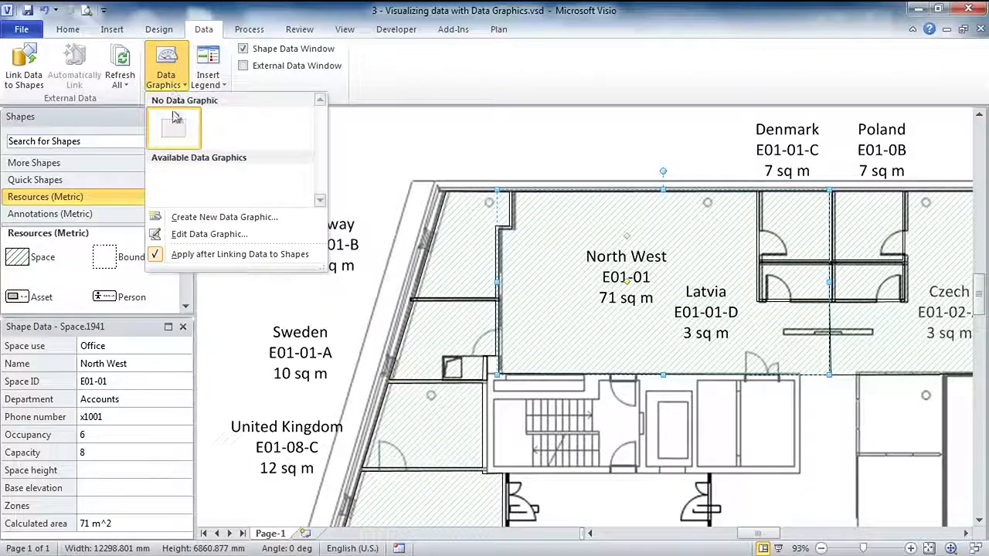
{"action": "left_click", "coordinate": [198, 220]}
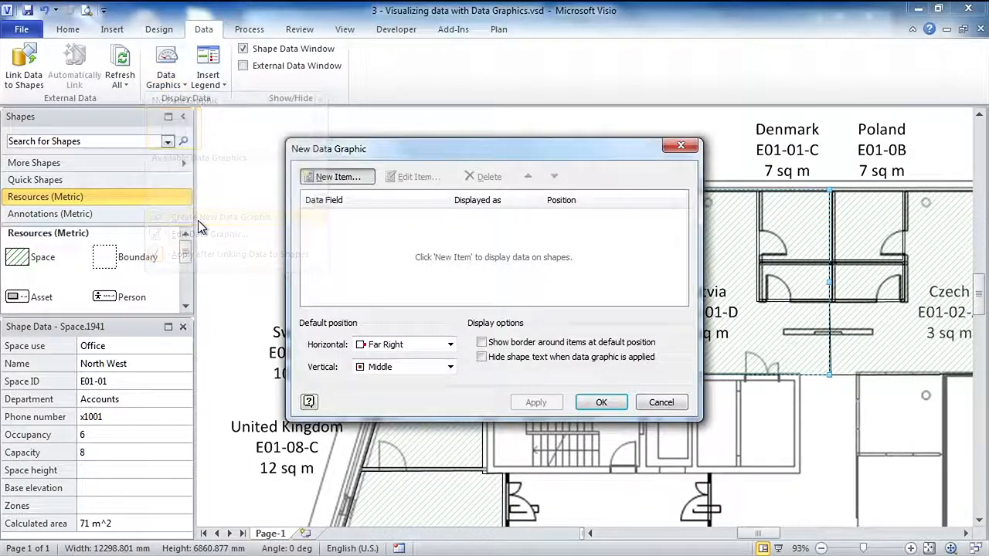
{"action": "left_click", "coordinate": [329, 177]}
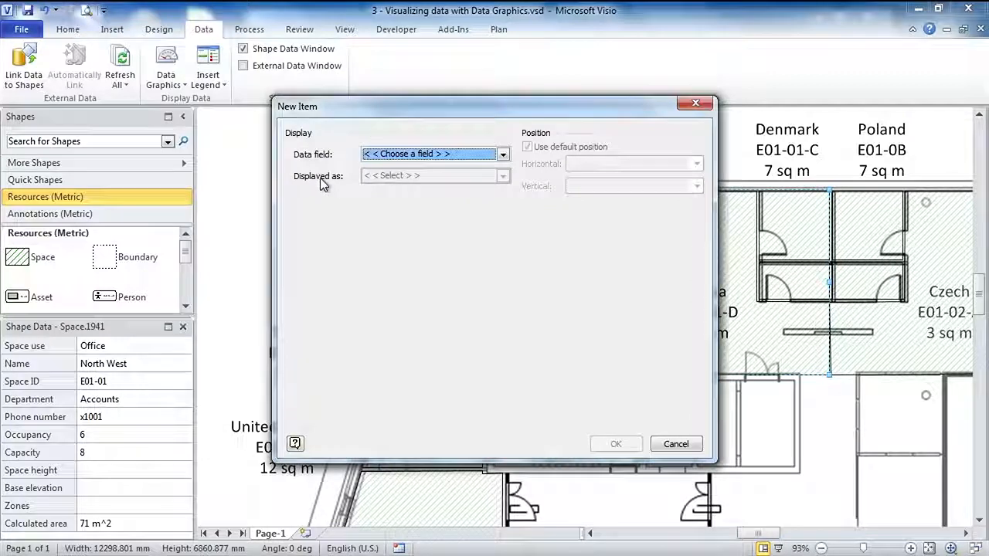
{"action": "left_click_drag", "start_coordinate": [466, 112], "coordinate": [582, 115]}
{"action": "left_click", "coordinate": [578, 165]}
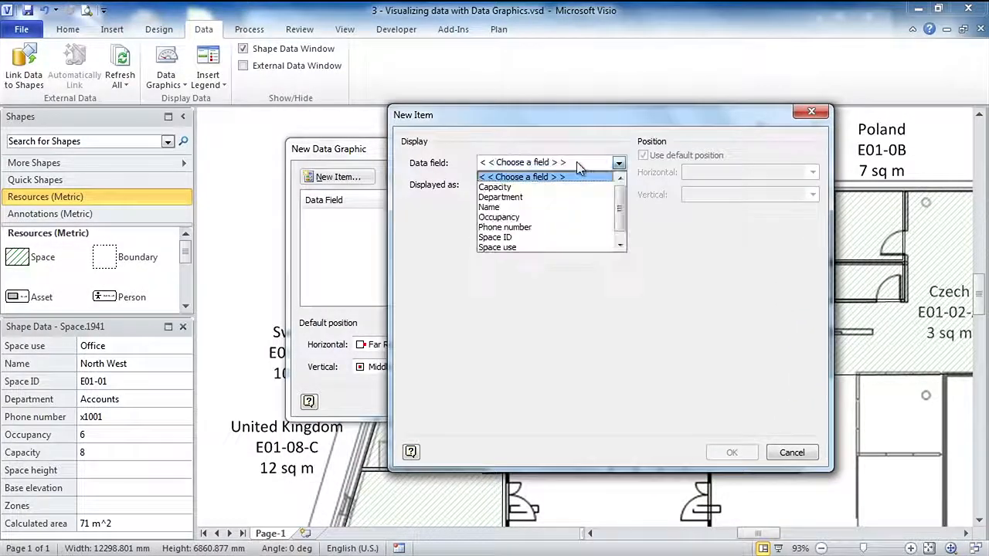
{"action": "left_click", "coordinate": [587, 198]}
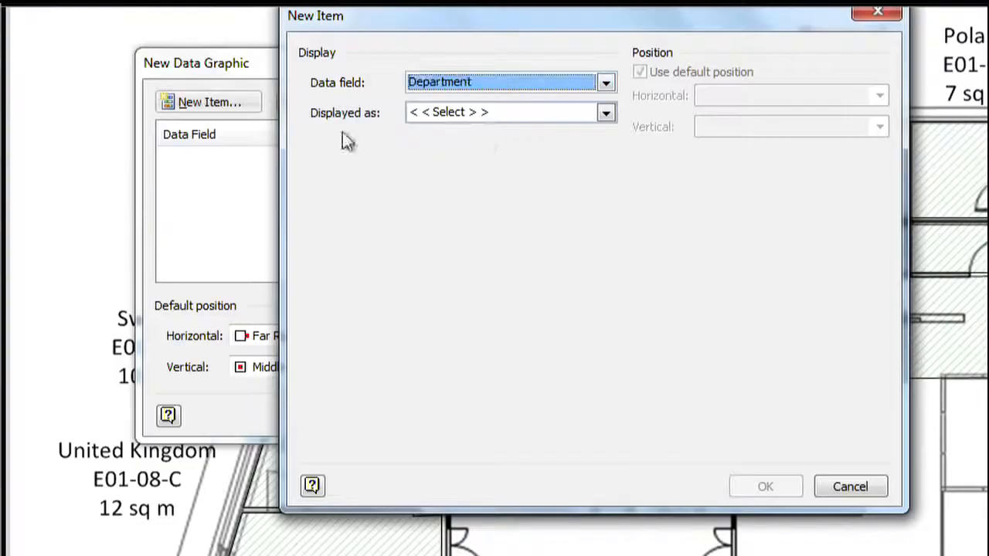
{"action": "left_click", "coordinate": [606, 114]}
{"action": "left_click", "coordinate": [496, 190]}
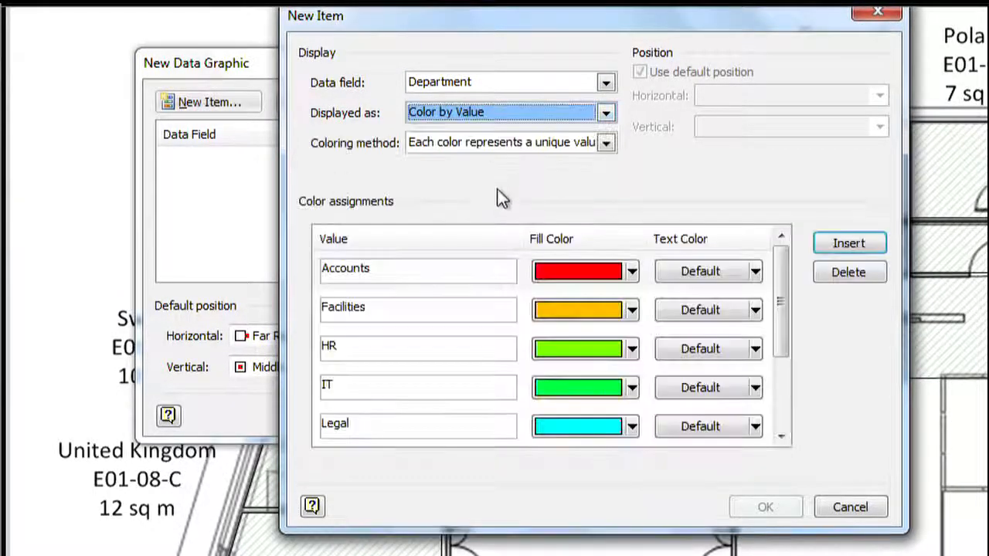
- Review the department color assignments and the fill and text color choices for Accounts
{"action": "mouse_move", "coordinate": [780, 287]}
{"action": "left_mouse_down"}
{"action": "mouse_move", "coordinate": [778, 347]}
{"action": "mouse_move", "coordinate": [780, 270]}
{"action": "left_mouse_up"}
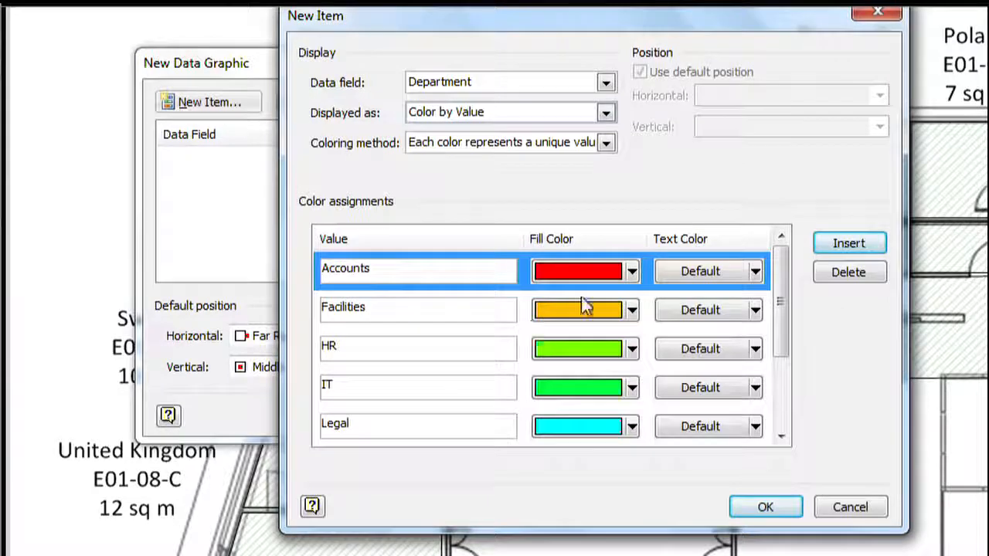
{"action": "left_click", "coordinate": [633, 269]}
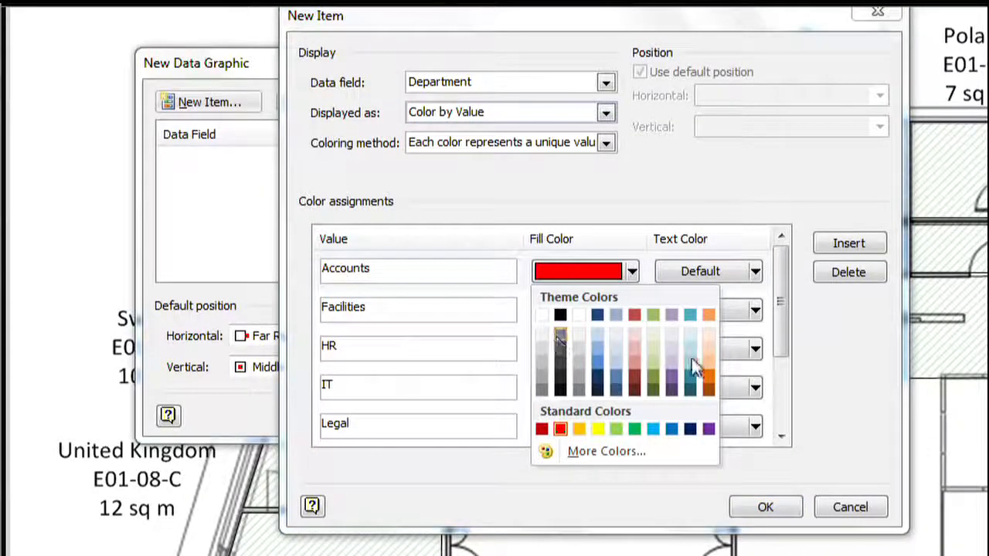
{"action": "left_click", "coordinate": [635, 224]}
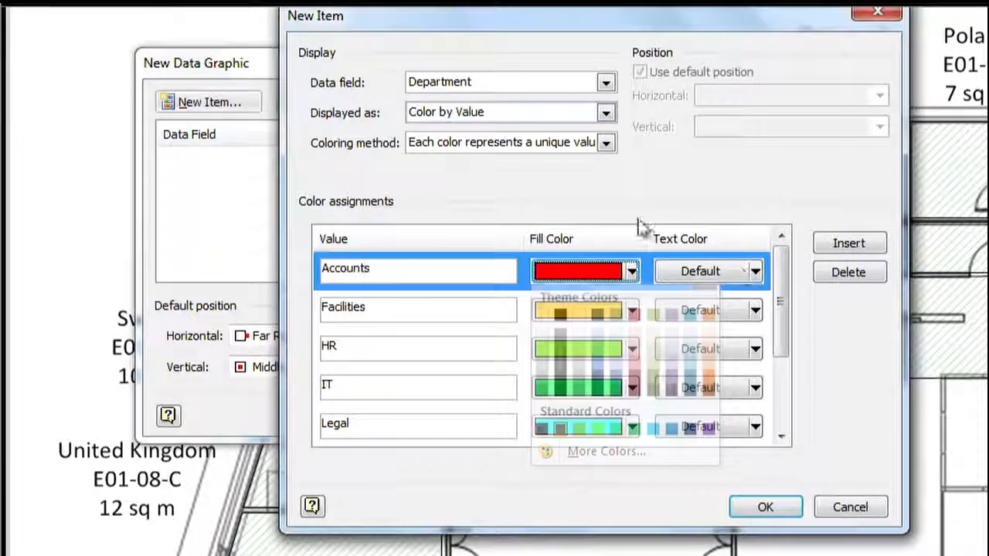
{"action": "left_click", "coordinate": [757, 272]}
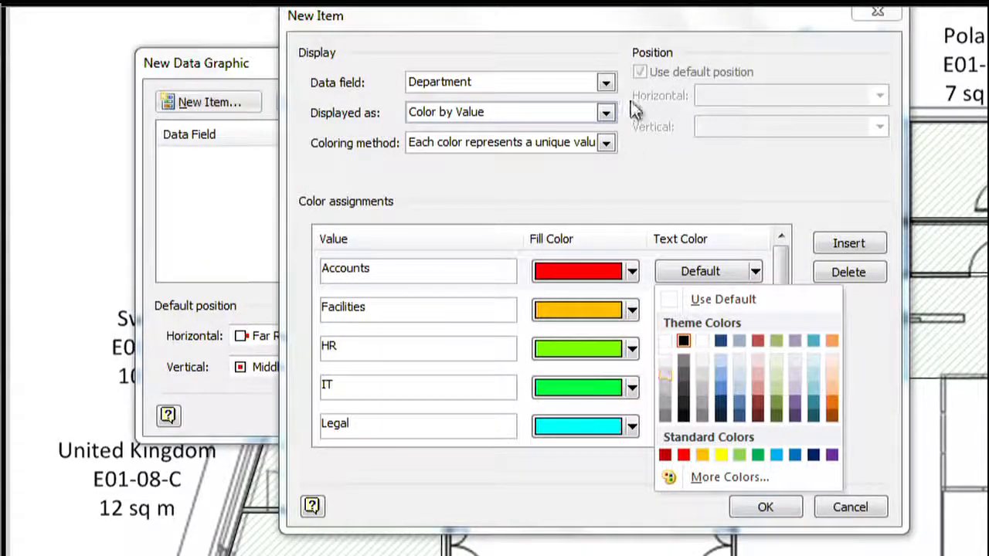
{"action": "left_click", "coordinate": [735, 194]}
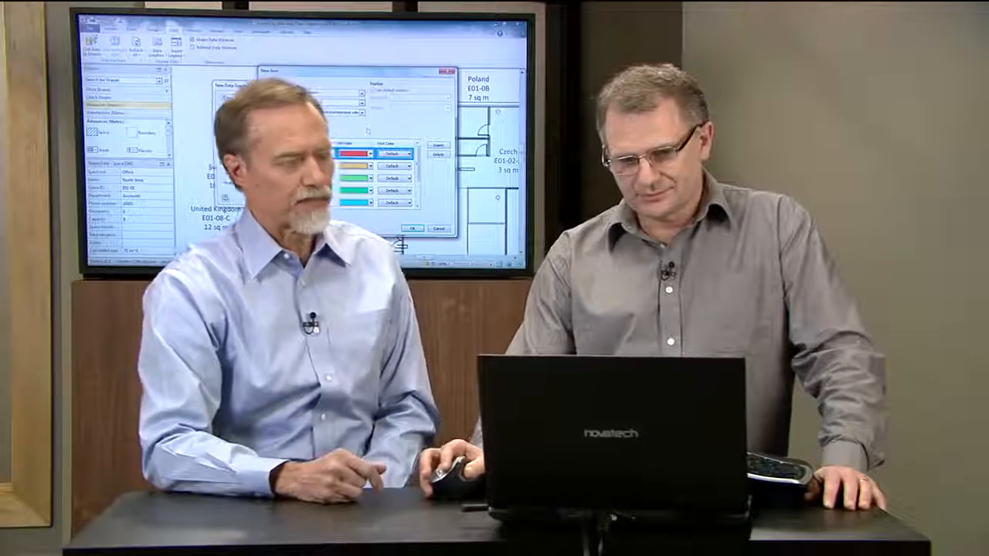
- Accept the Department item and apply the new data graphic to the North West space
{"action": "left_click", "coordinate": [413, 229]}
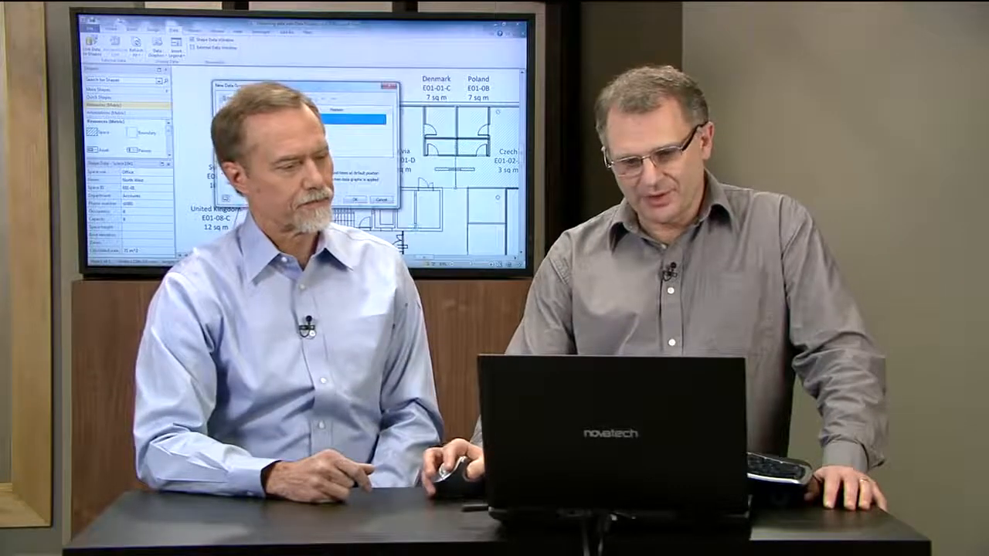
{"action": "left_click", "coordinate": [354, 200]}
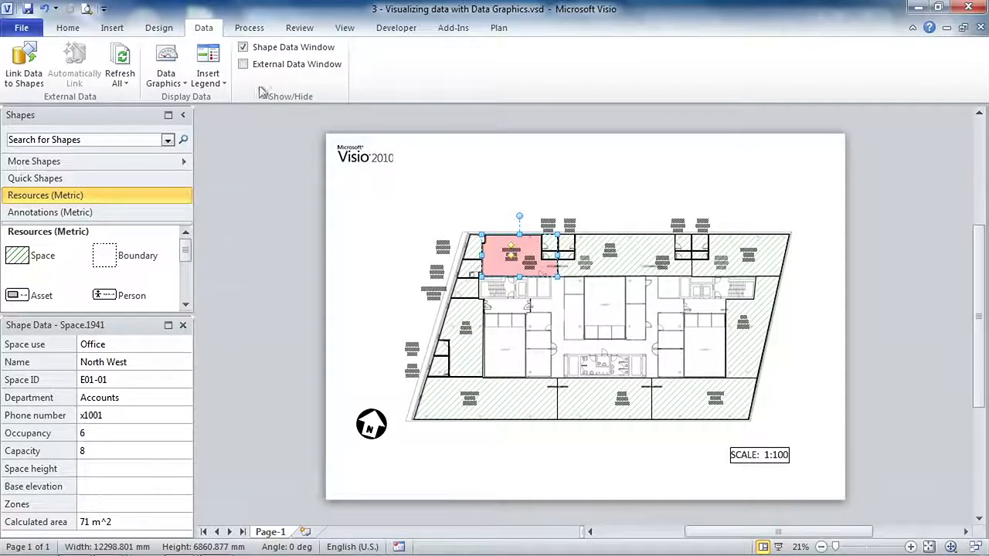
- Select all shapes on the Space layer using Select by Type
{"action": "left_click", "coordinate": [57, 31]}
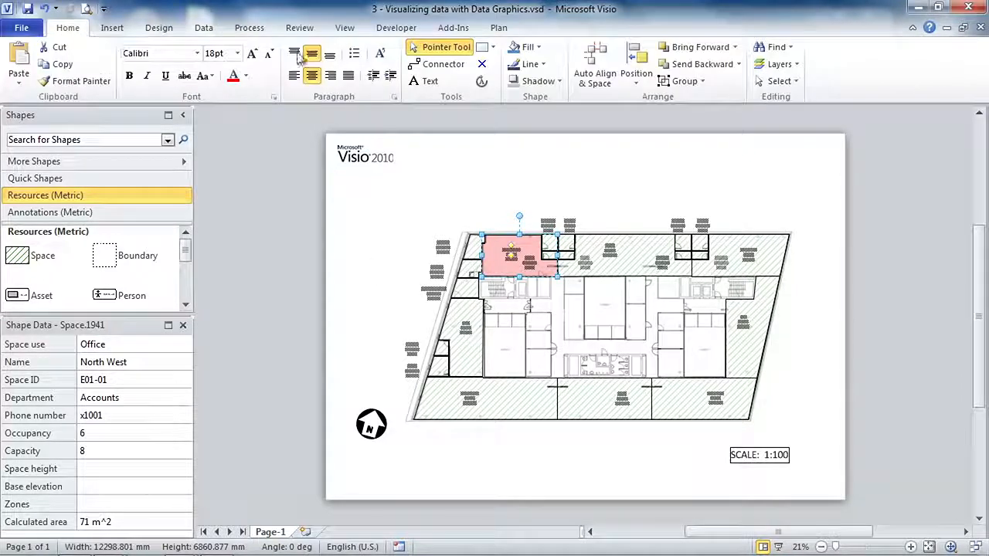
{"action": "left_click", "coordinate": [794, 82]}
{"action": "left_click", "coordinate": [807, 117]}
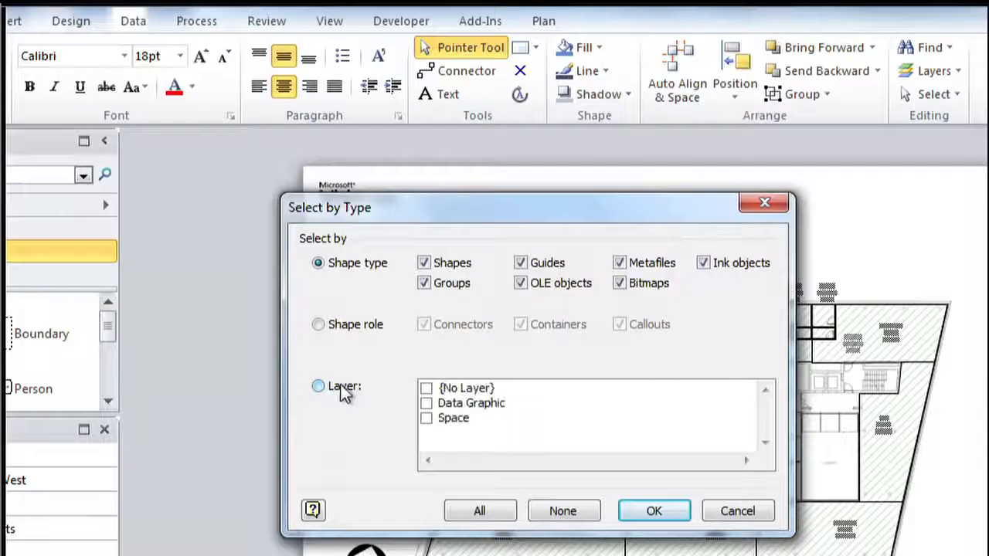
{"action": "left_click", "coordinate": [344, 388]}
{"action": "left_click", "coordinate": [456, 421]}
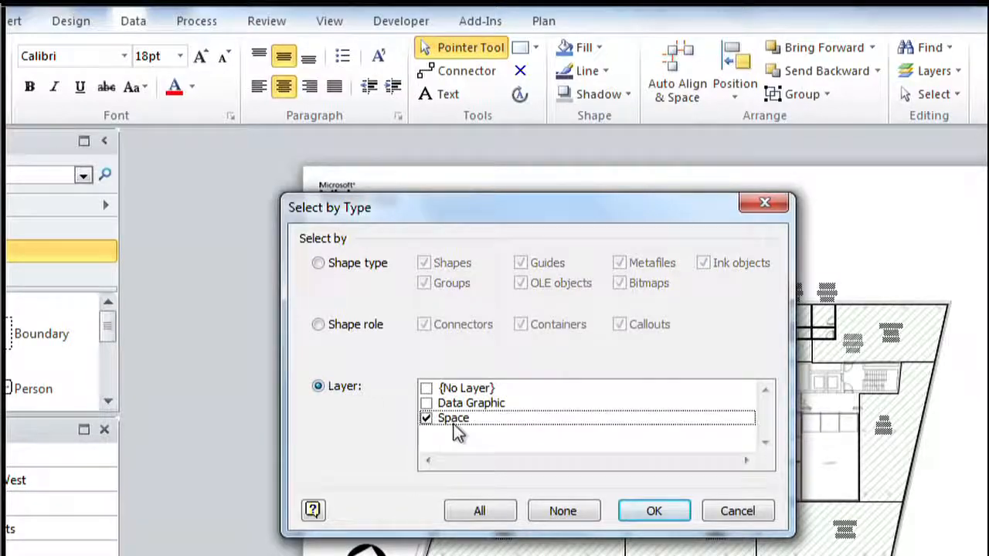
{"action": "left_click", "coordinate": [668, 510]}
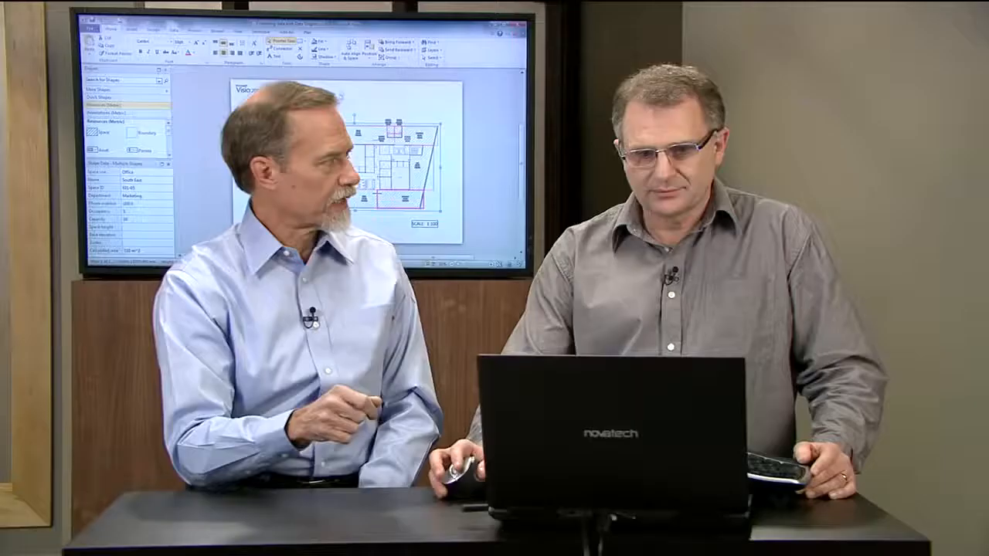
- Apply the Department color data graphic to all selected spaces
{"action": "left_click", "coordinate": [174, 31]}
{"action": "left_click", "coordinate": [157, 51]}
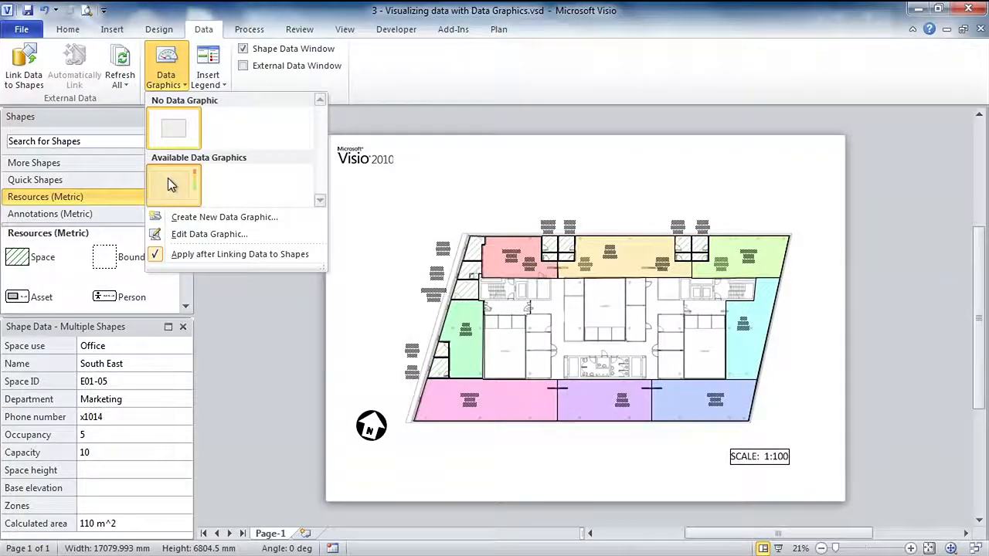
{"action": "left_click", "coordinate": [168, 178]}
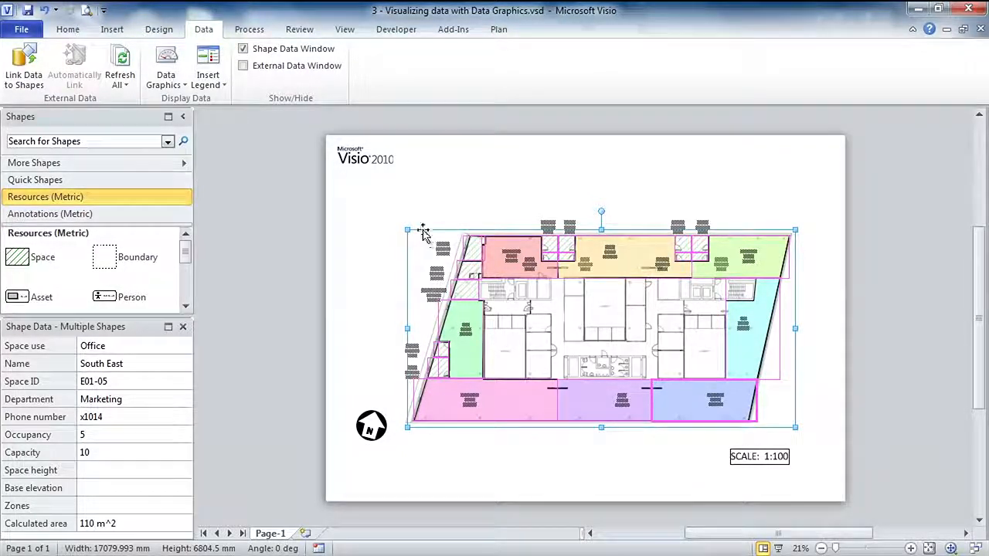
- Edit the data graphic and add a new item for the Phone number field displayed as Text
{"action": "left_click_drag", "start_coordinate": [422, 217], "coordinate": [616, 303]}
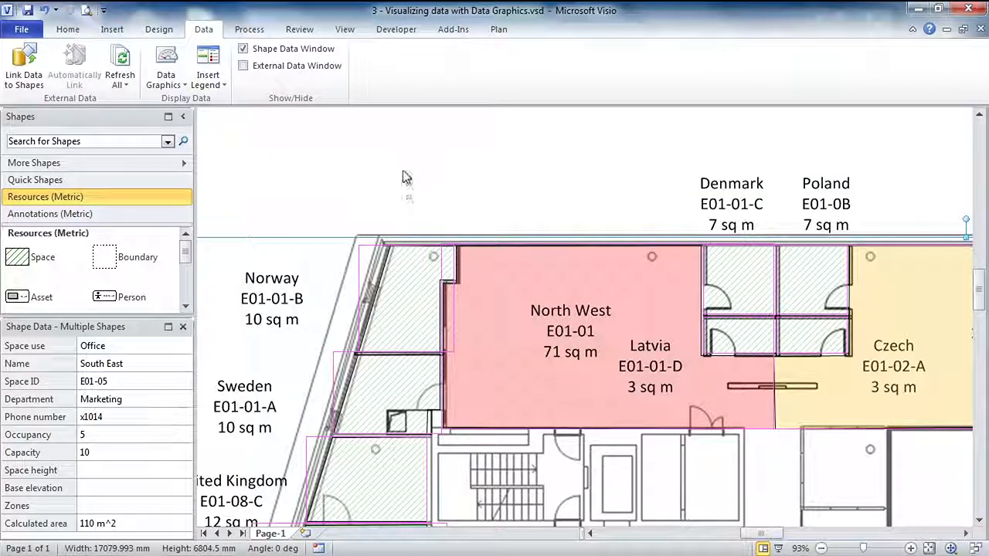
{"action": "left_click", "coordinate": [155, 85]}
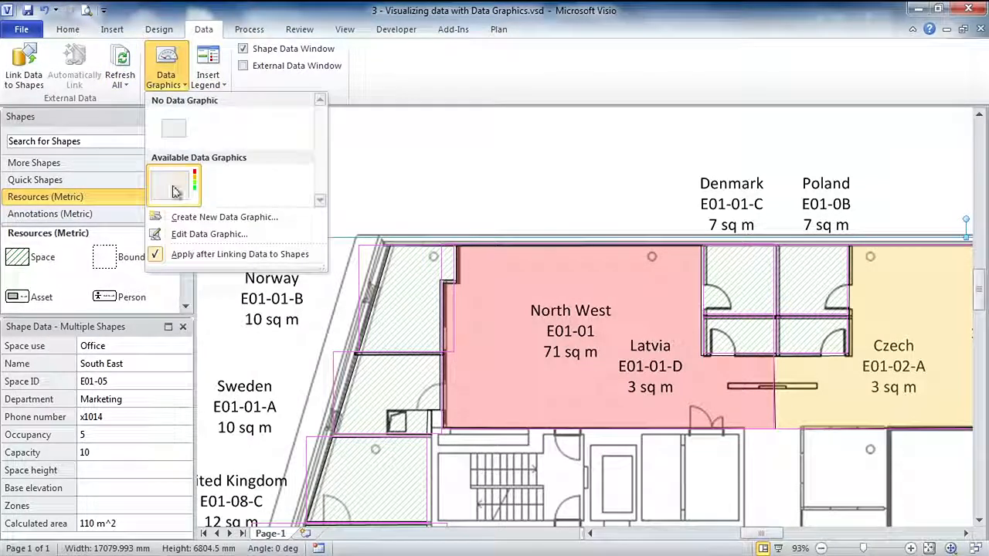
{"action": "left_click", "coordinate": [194, 241]}
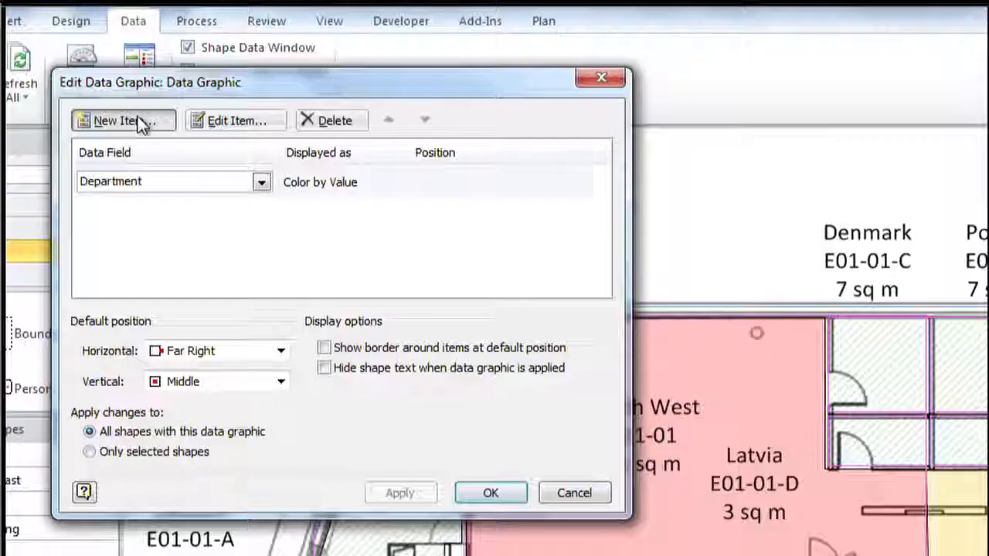
{"action": "left_click", "coordinate": [207, 103]}
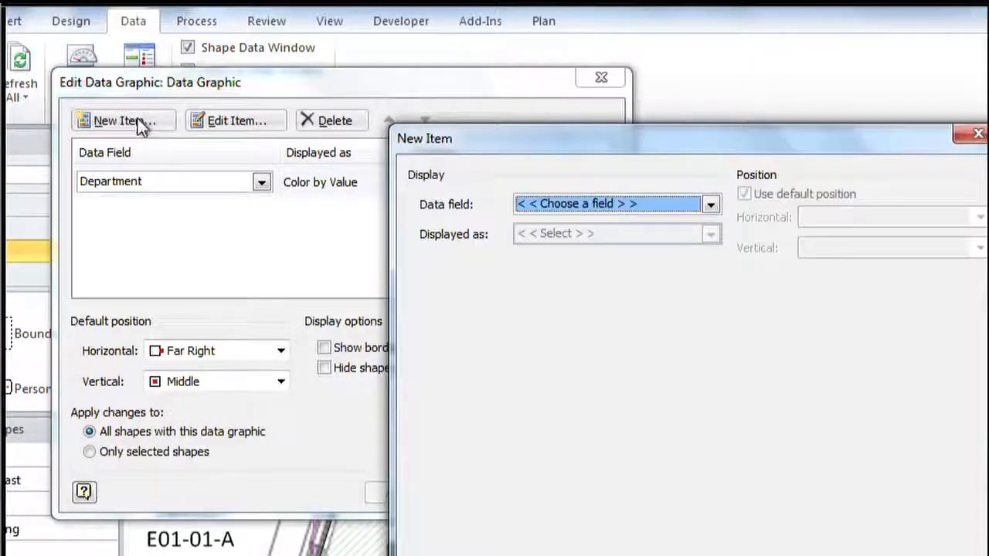
{"action": "left_click", "coordinate": [711, 203]}
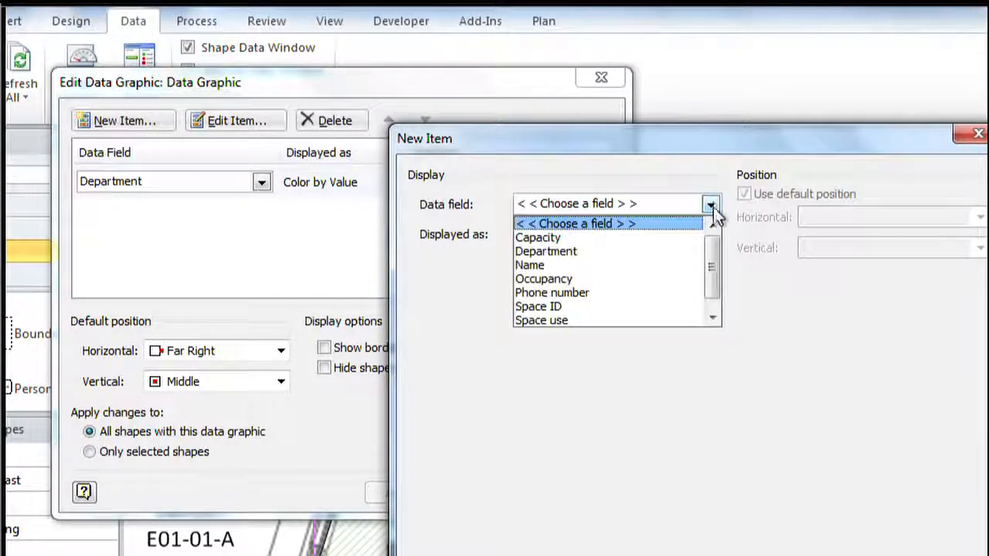
{"action": "left_click", "coordinate": [655, 293]}
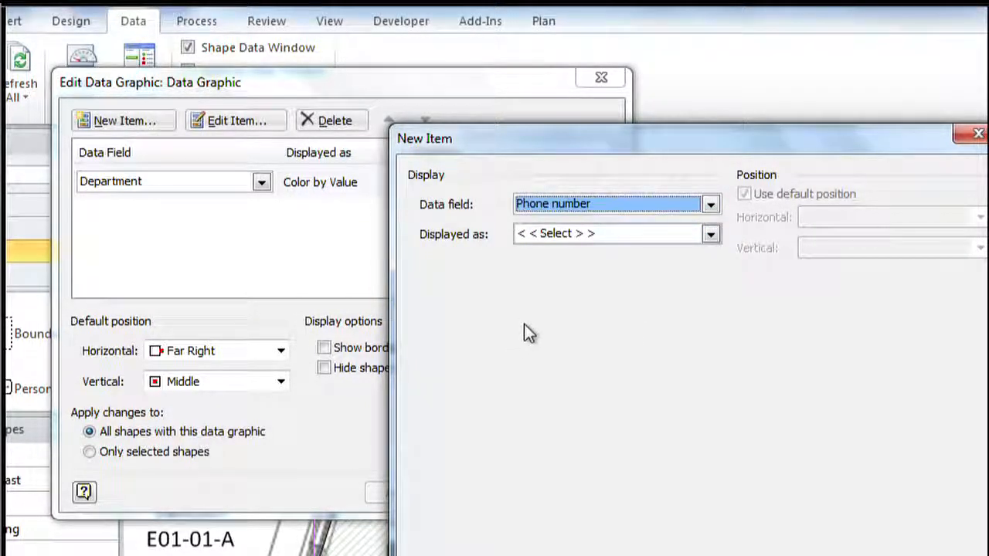
{"action": "left_click_drag", "start_coordinate": [672, 152], "coordinate": [466, 125]}
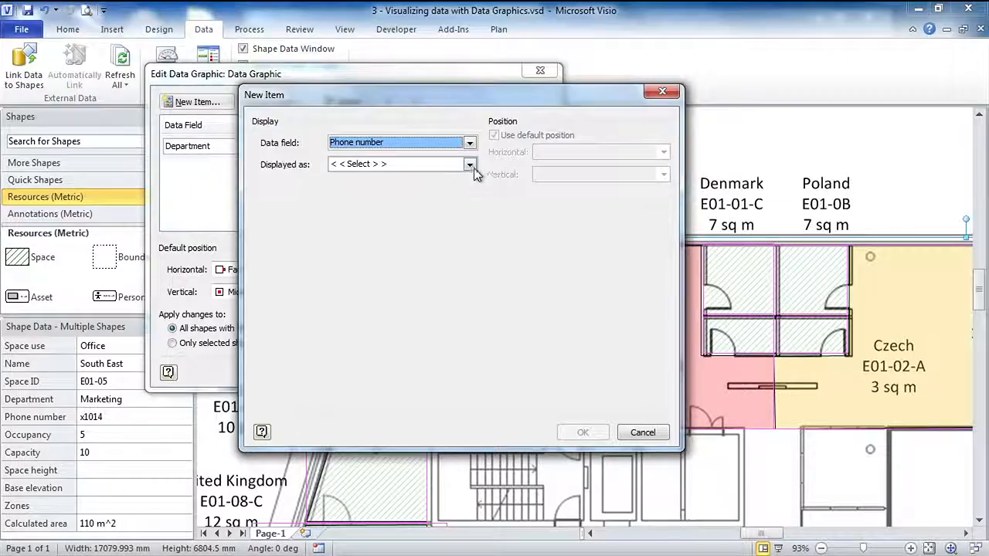
{"action": "left_click", "coordinate": [504, 206]}
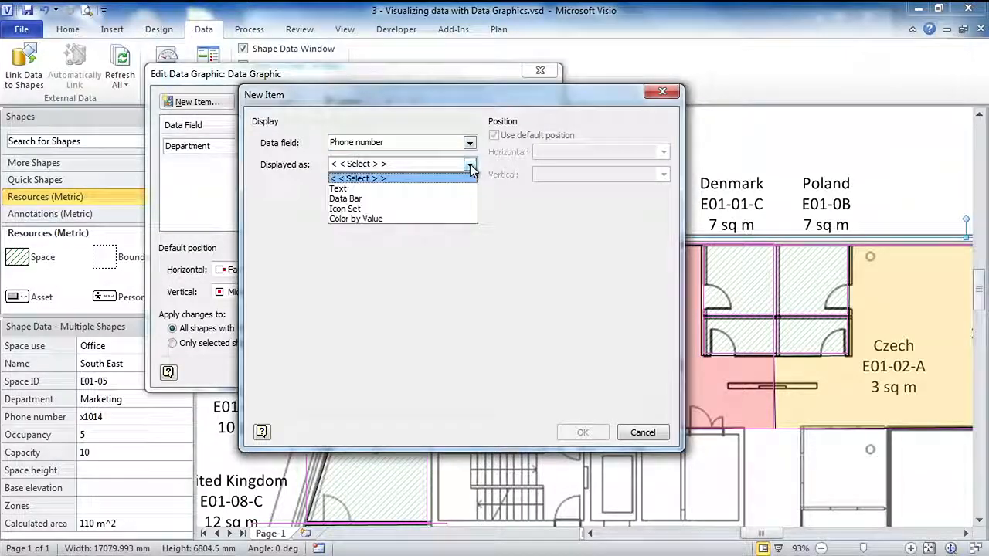
{"action": "left_click", "coordinate": [430, 190]}
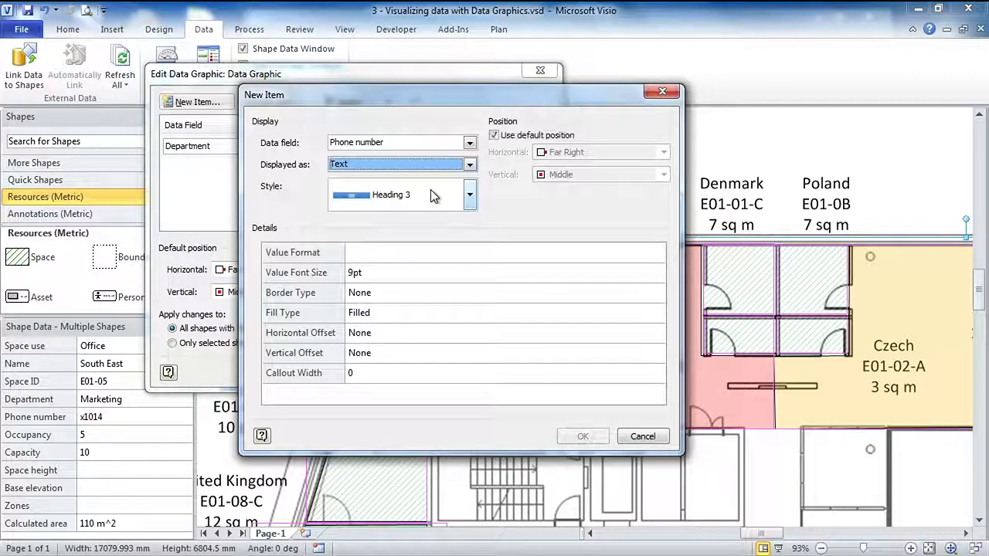
- Give the Phone number item the Circle callout style with a value length of 5
{"action": "left_click", "coordinate": [469, 196]}
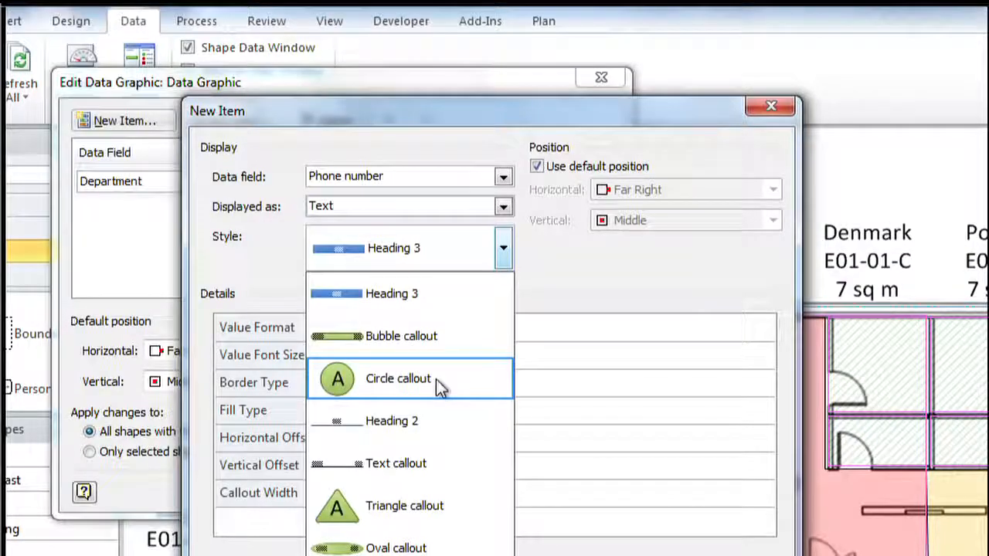
{"action": "left_click", "coordinate": [437, 387]}
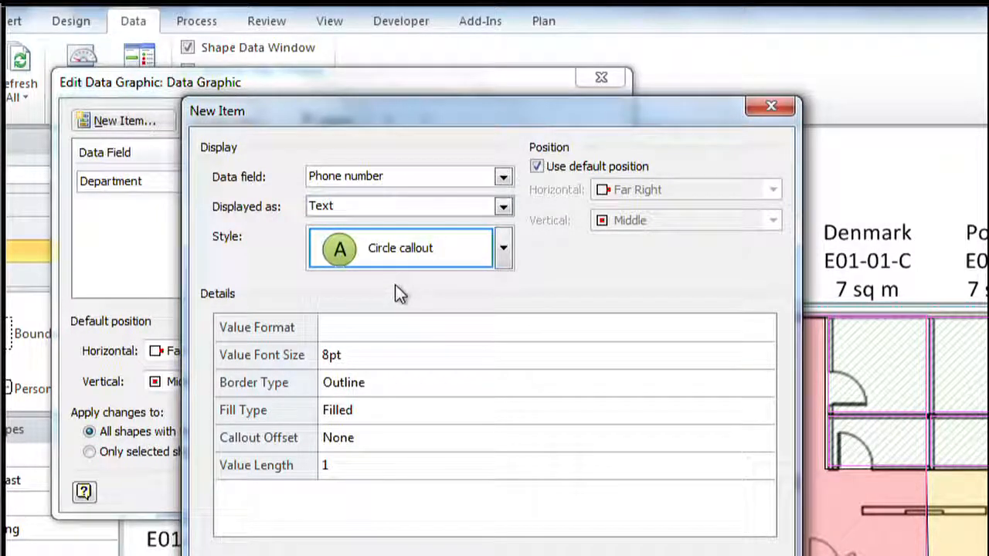
{"action": "left_click", "coordinate": [354, 473]}
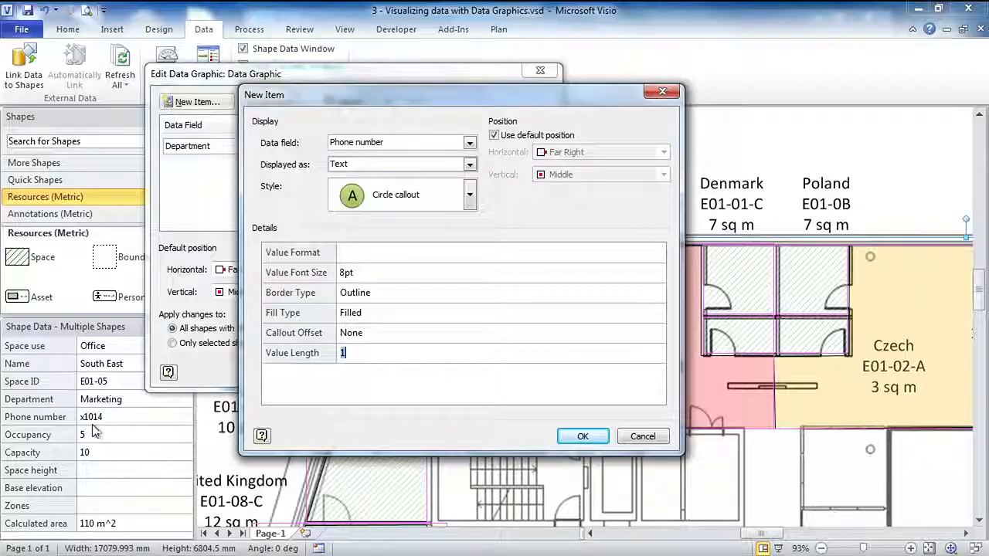
{"action": "type", "text": "5"}
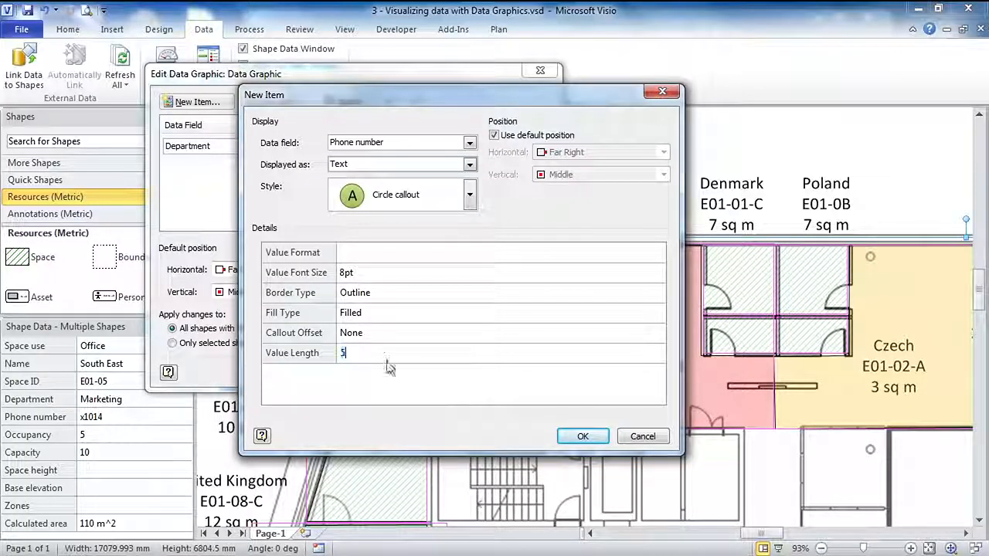
{"action": "left_click", "coordinate": [569, 437]}
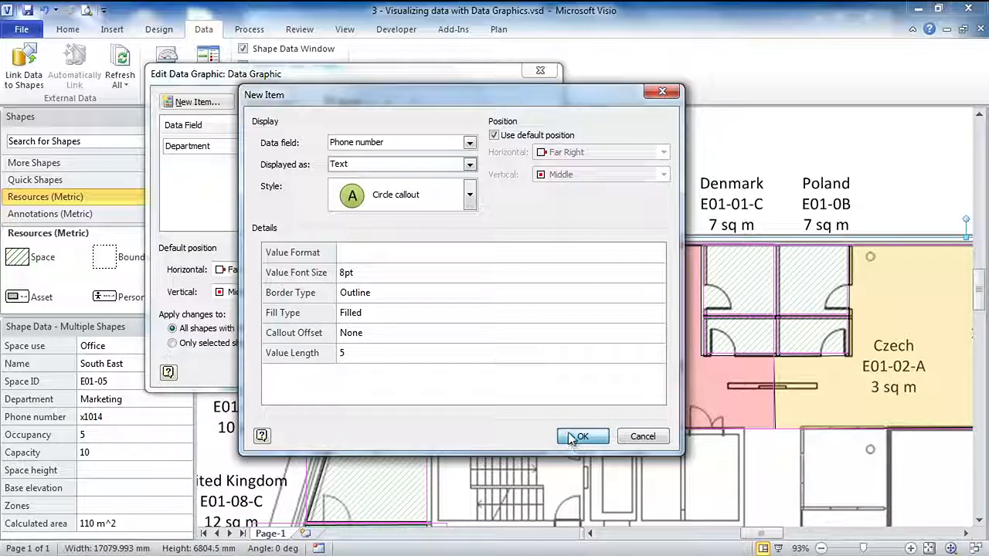
- Turn off the default position for the Phone number item and set its horizontal position to Center
{"action": "left_click", "coordinate": [523, 135]}
{"action": "left_click", "coordinate": [607, 155]}
{"action": "left_click", "coordinate": [590, 178]}
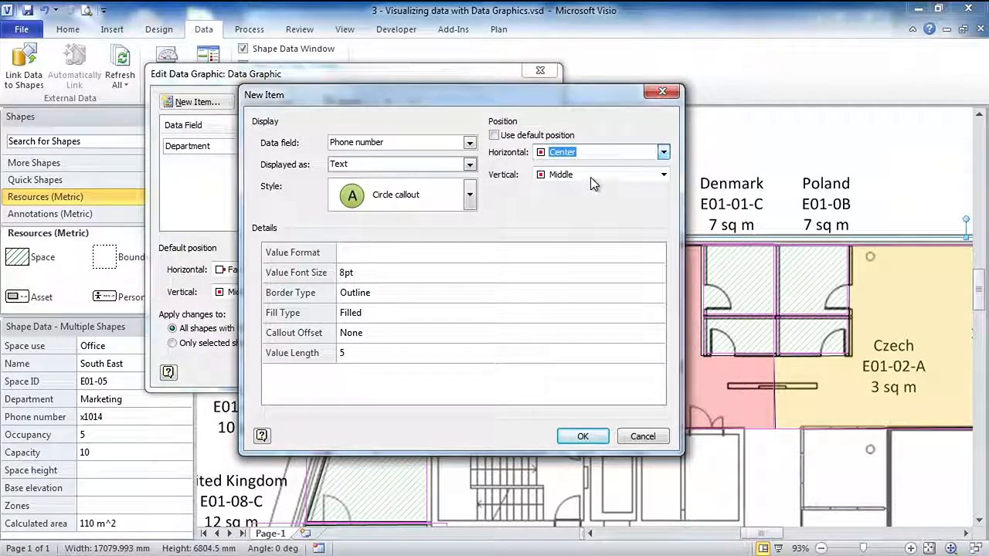
- Set the Phone number item's vertical position to Middle and accept the new item
{"action": "left_click", "coordinate": [590, 176]}
{"action": "left_click", "coordinate": [581, 173]}
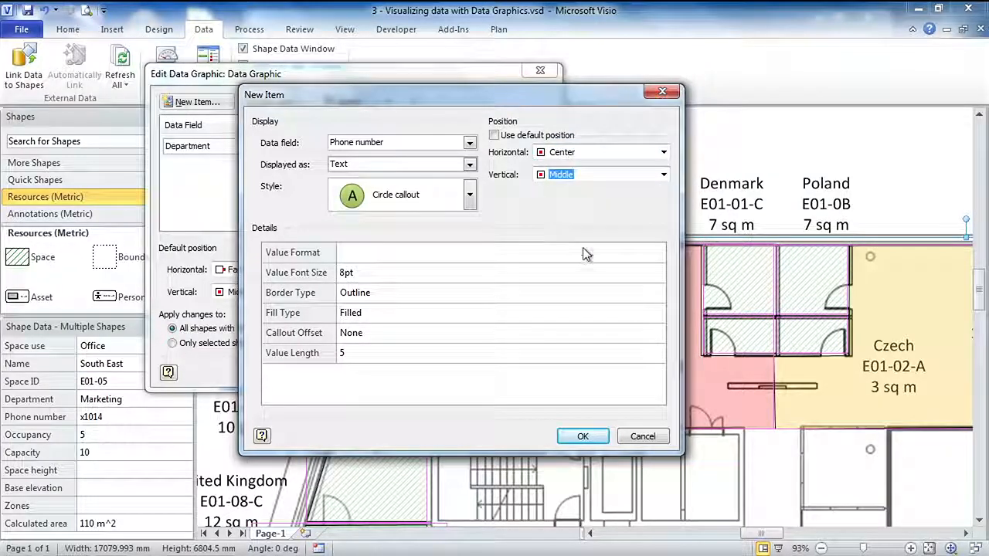
{"action": "left_click", "coordinate": [585, 438]}
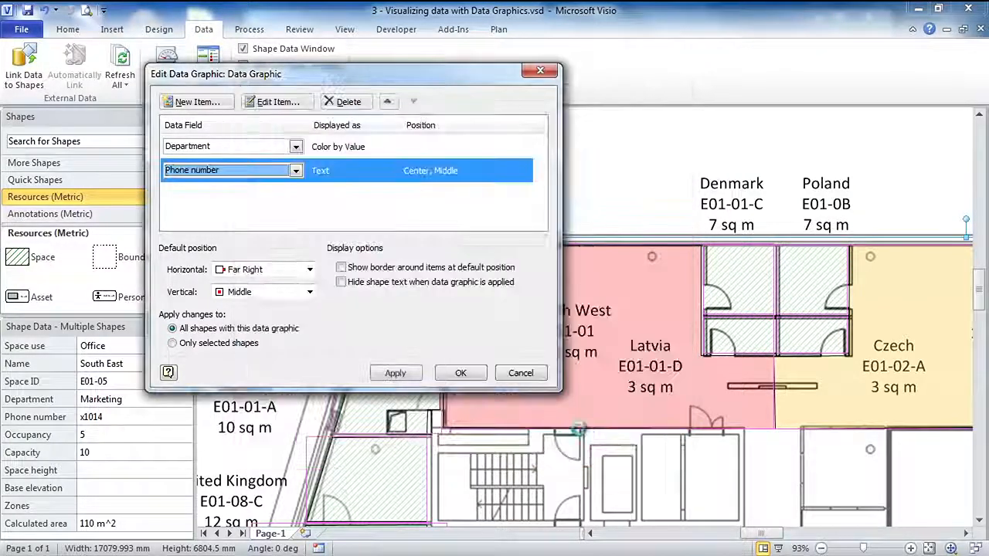
- Apply the edited data graphic to the spaces and set its default horizontal position to Center
{"action": "left_click", "coordinate": [395, 374]}
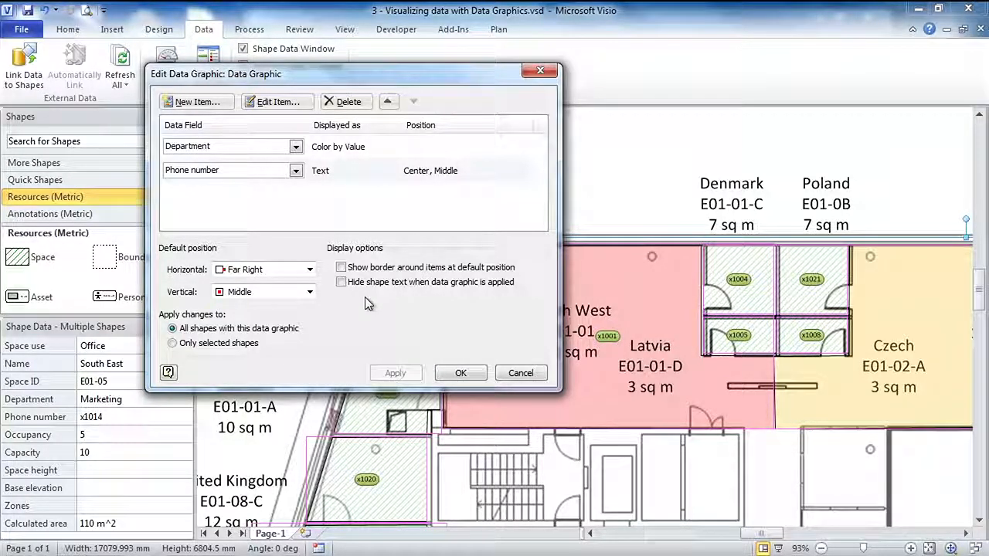
{"action": "left_click", "coordinate": [311, 270]}
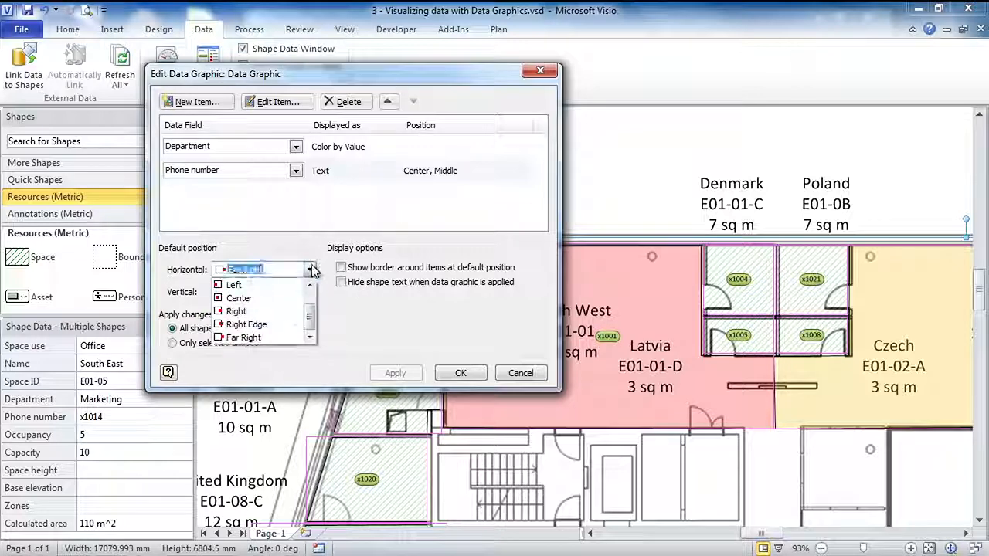
{"action": "left_click", "coordinate": [274, 293]}
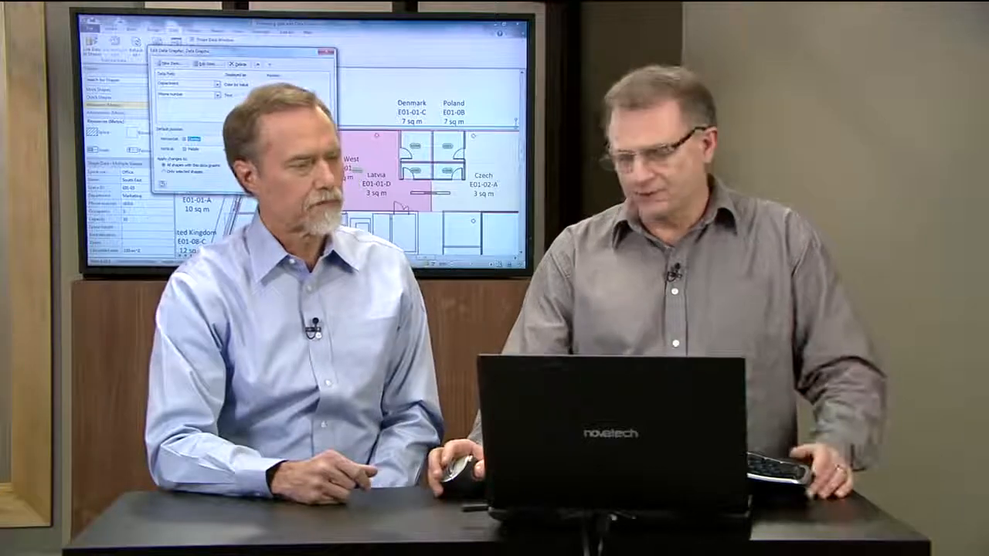
- Add another item to the data graphic for the Space use field
{"action": "left_click", "coordinate": [189, 102]}
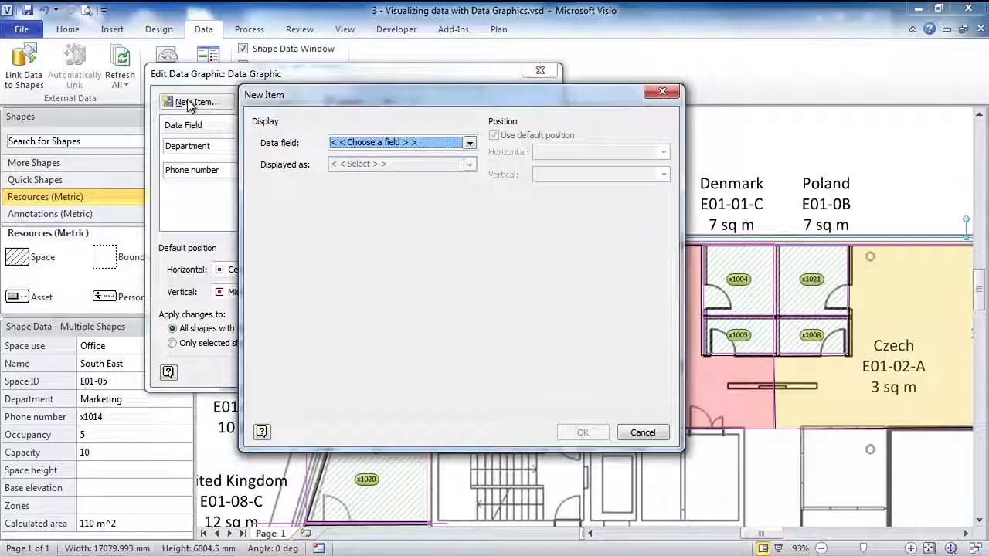
{"action": "left_click", "coordinate": [467, 142]}
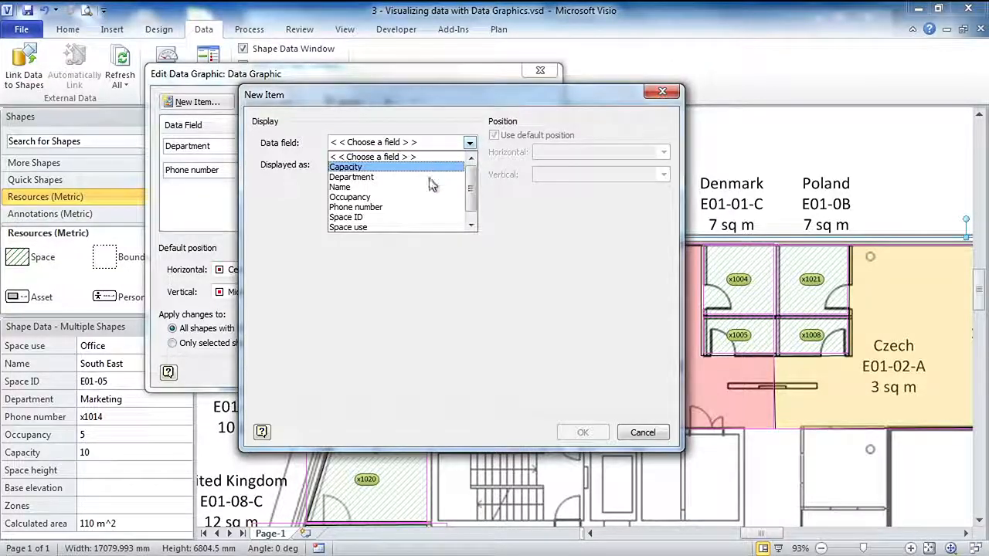
{"action": "mouse_move", "coordinate": [472, 192]}
{"action": "left_mouse_down"}
{"action": "mouse_move", "coordinate": [470, 203]}
{"action": "mouse_move", "coordinate": [472, 181]}
{"action": "left_mouse_up"}
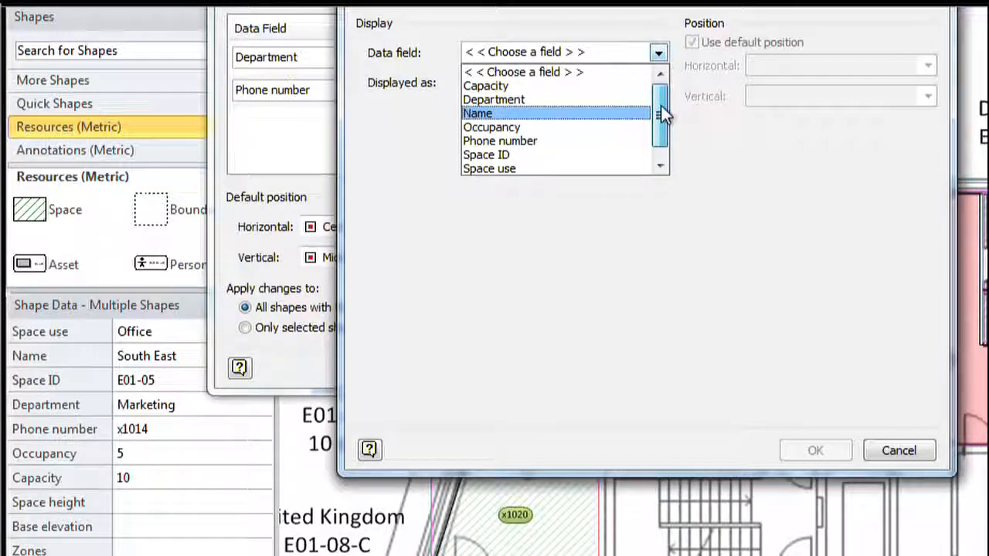
{"action": "scroll", "coordinate": [661, 113], "scroll_direction": "down", "scroll_amount": 1}
{"action": "left_click", "coordinate": [531, 157]}
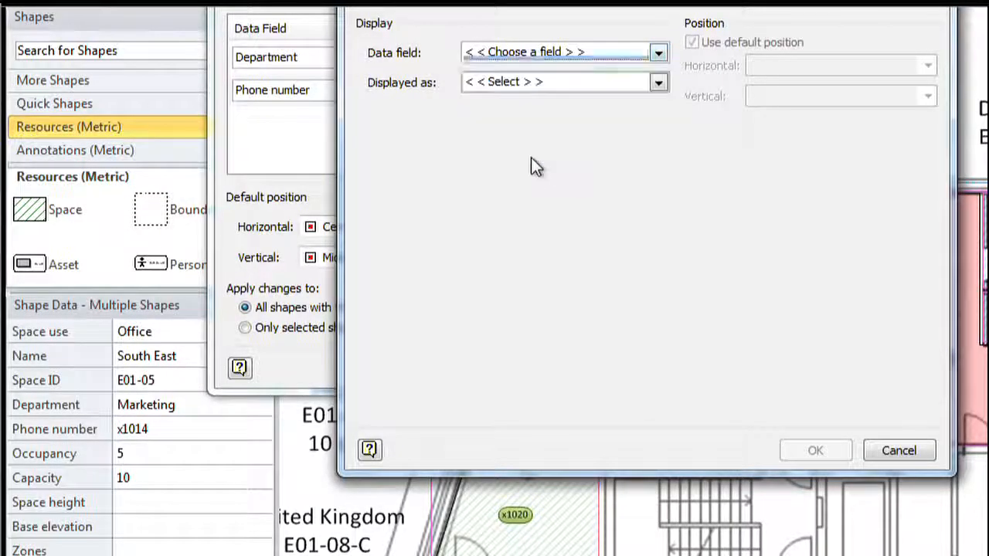
- Display the Space use item as Color by Value to examine the field's values, and select the Conference value's text
{"action": "left_click", "coordinate": [567, 80]}
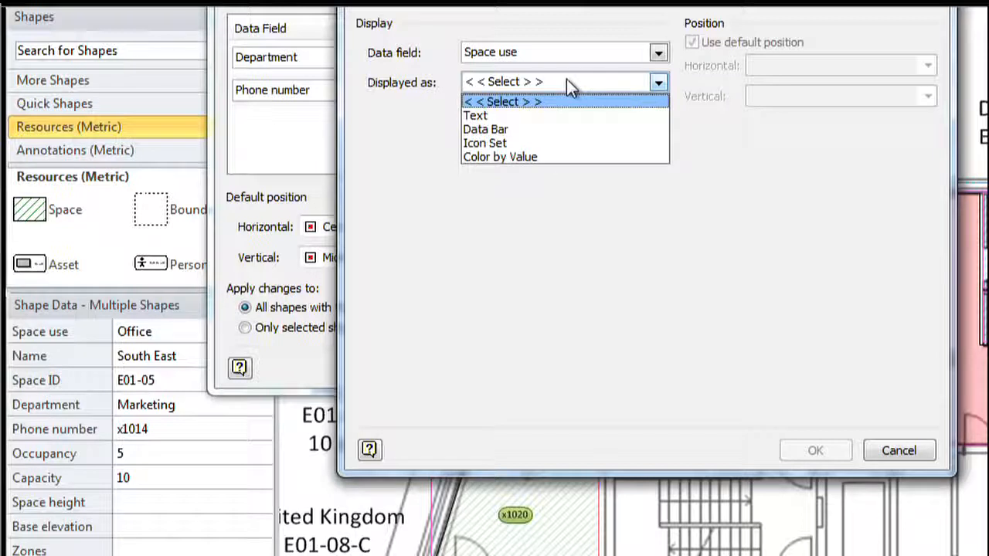
{"action": "left_click", "coordinate": [537, 155]}
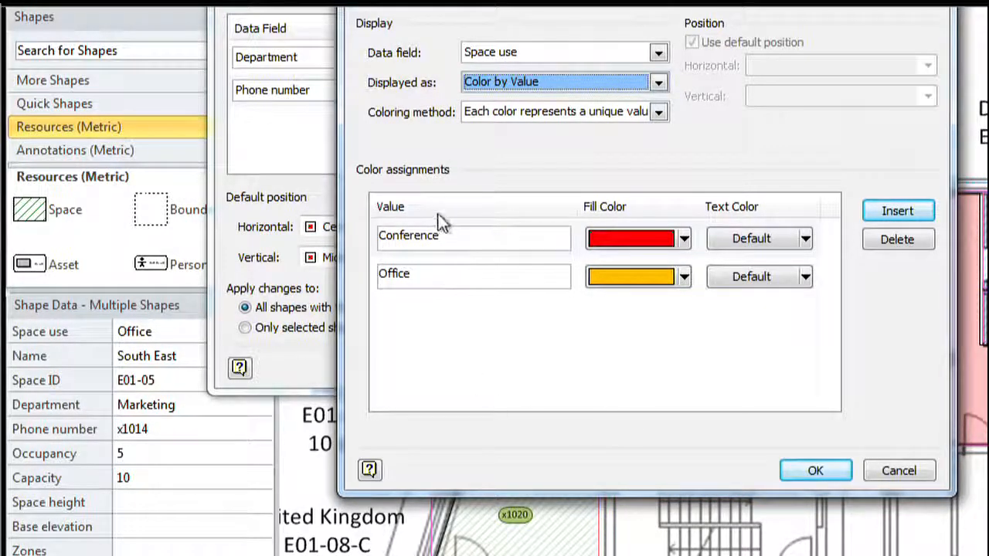
{"action": "left_click", "coordinate": [472, 237]}
{"action": "left_click_drag", "start_coordinate": [472, 237], "coordinate": [251, 200]}
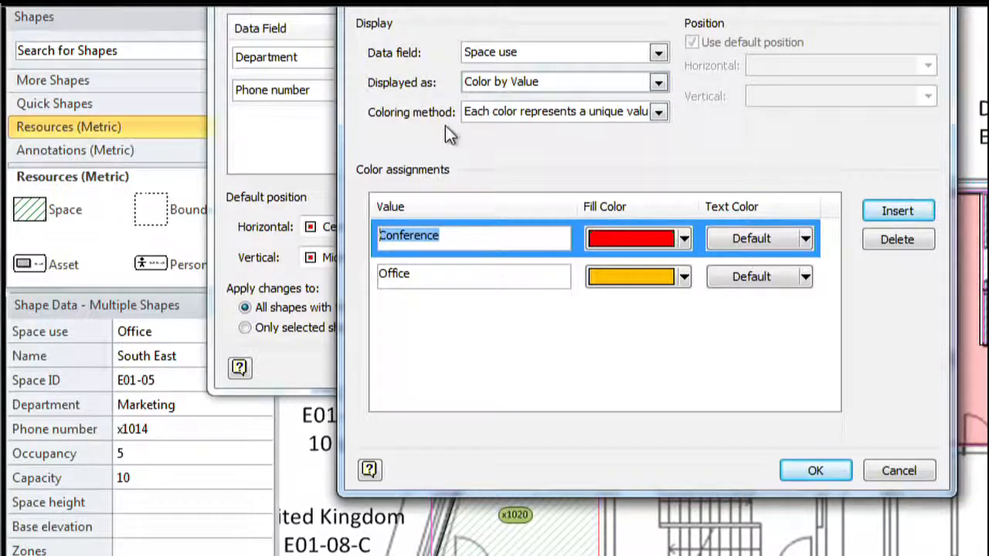
- Display the Space use item as an Icon Set using the style of coloured circles, triangle and diamond
{"action": "left_click", "coordinate": [657, 82]}
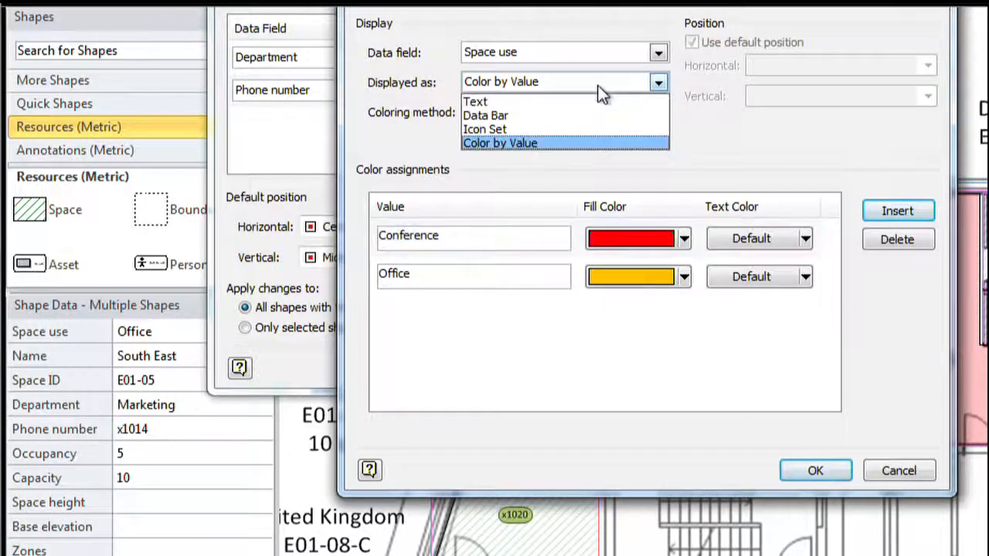
{"action": "left_click", "coordinate": [530, 129]}
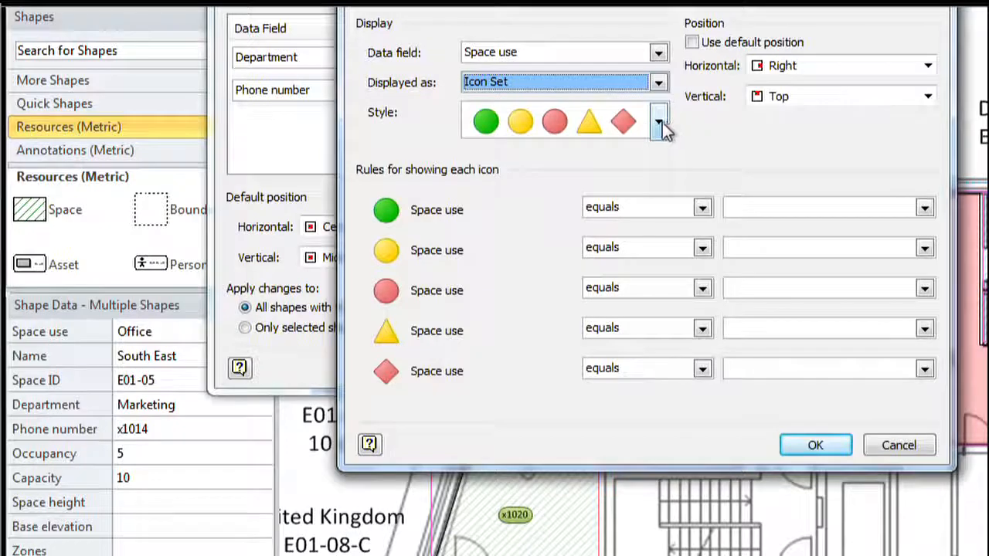
{"action": "left_click", "coordinate": [658, 124]}
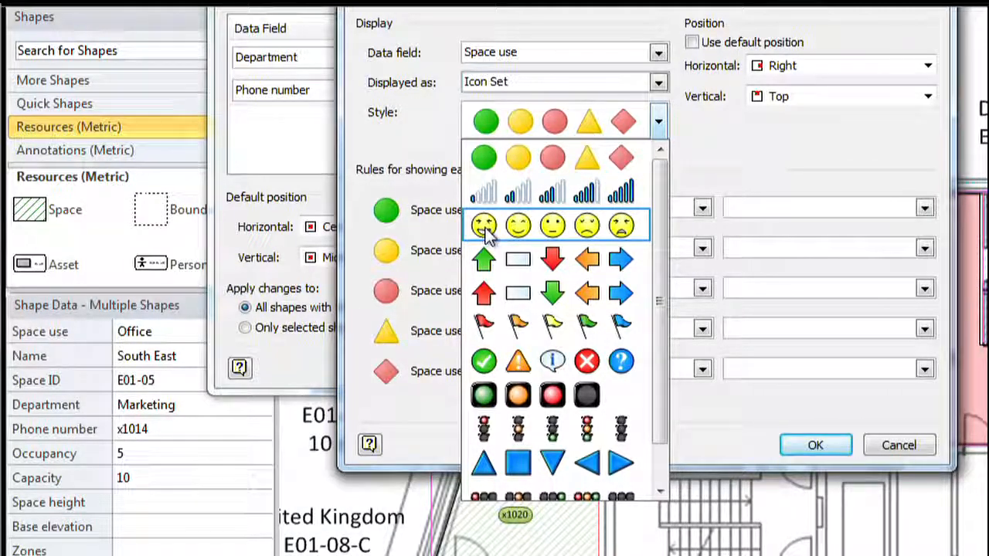
{"action": "left_click", "coordinate": [520, 166]}
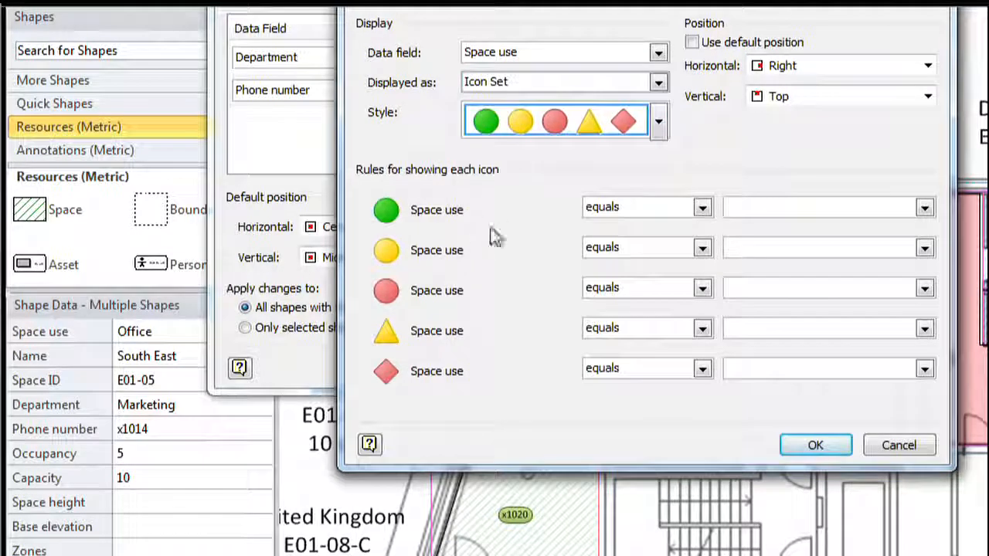
- Show the green circle when Space use equals Conference and the red diamond when it equals Office, and accept the item
{"action": "left_click", "coordinate": [755, 209]}
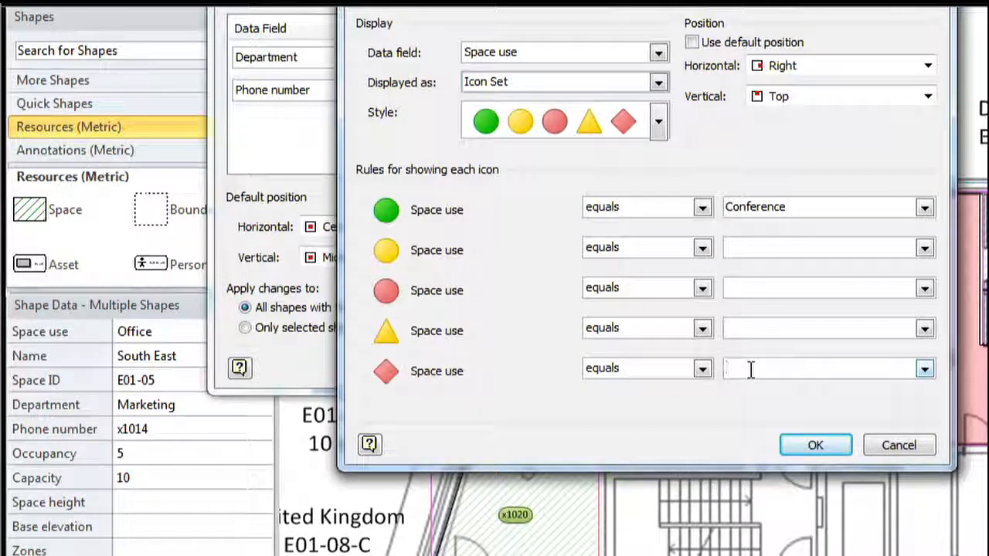
{"action": "type", "text": "Office"}
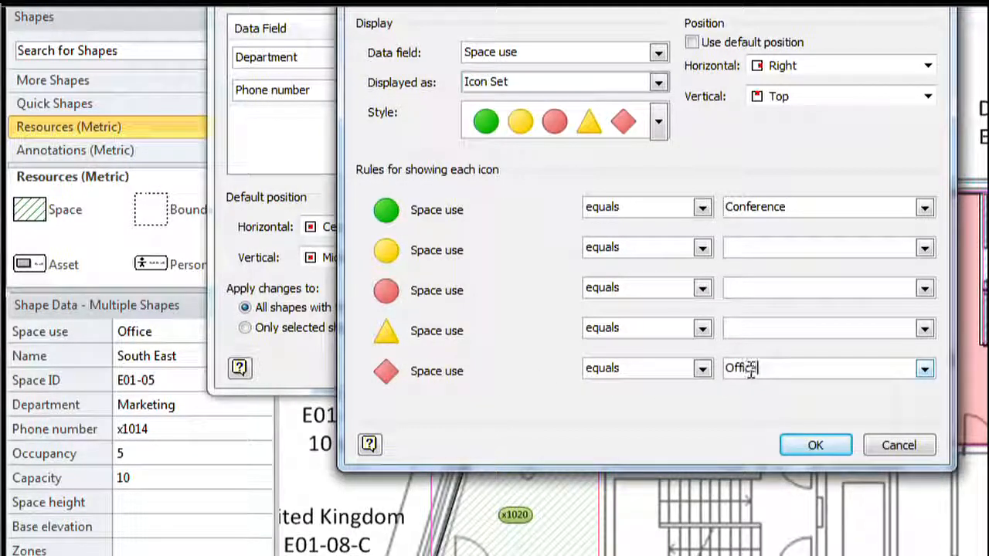
{"action": "left_click", "coordinate": [815, 448]}
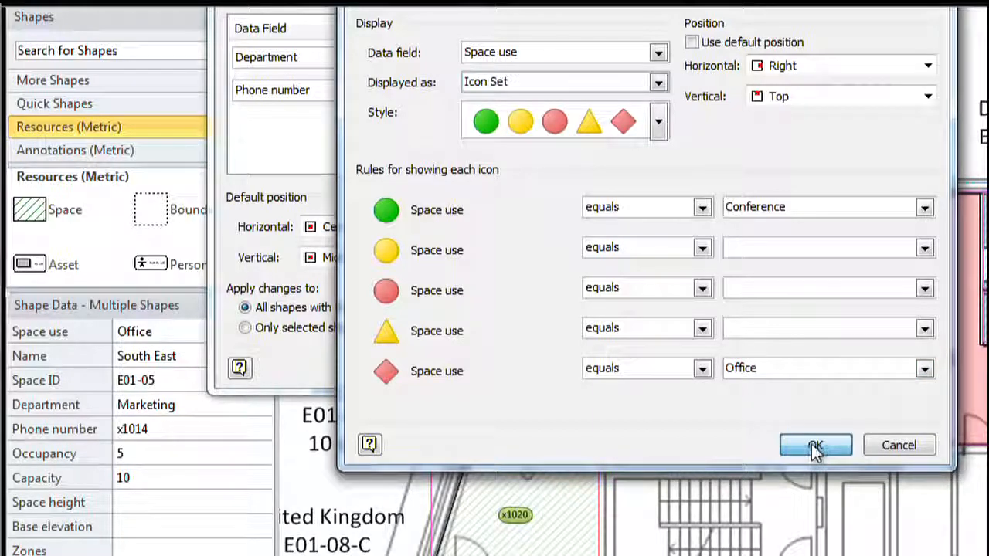